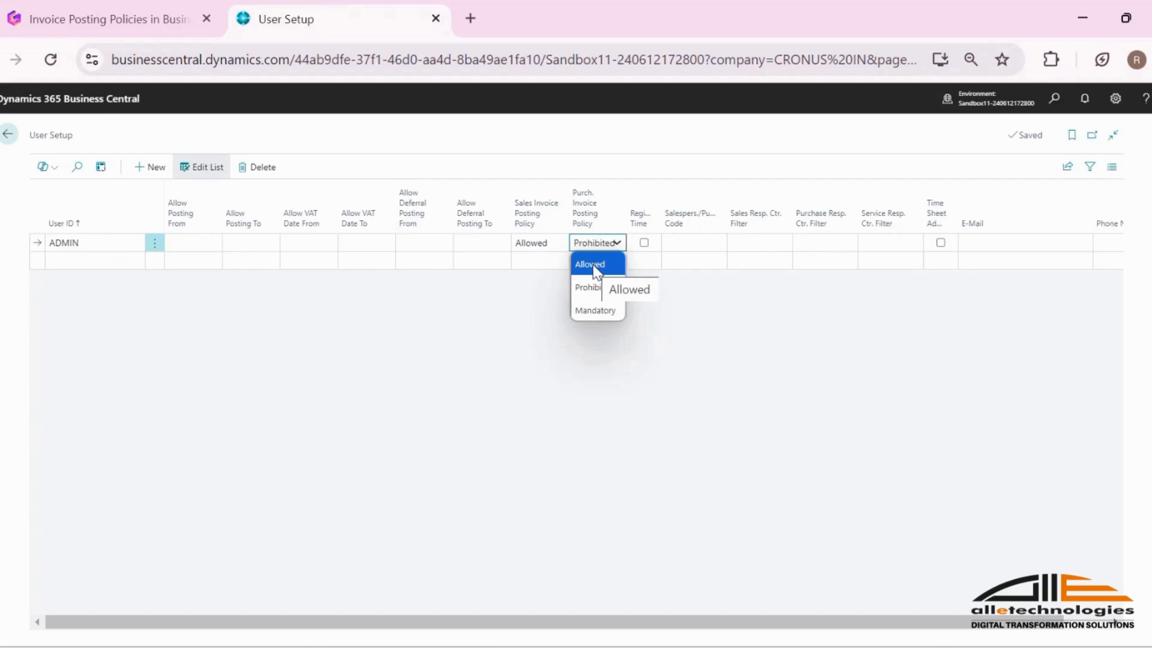
Step: Set ADMIN's Purch. Invoice Posting Policy to Allowed and open the London Postmaster purchase order dated 26-07-2024
left_click(593, 268)
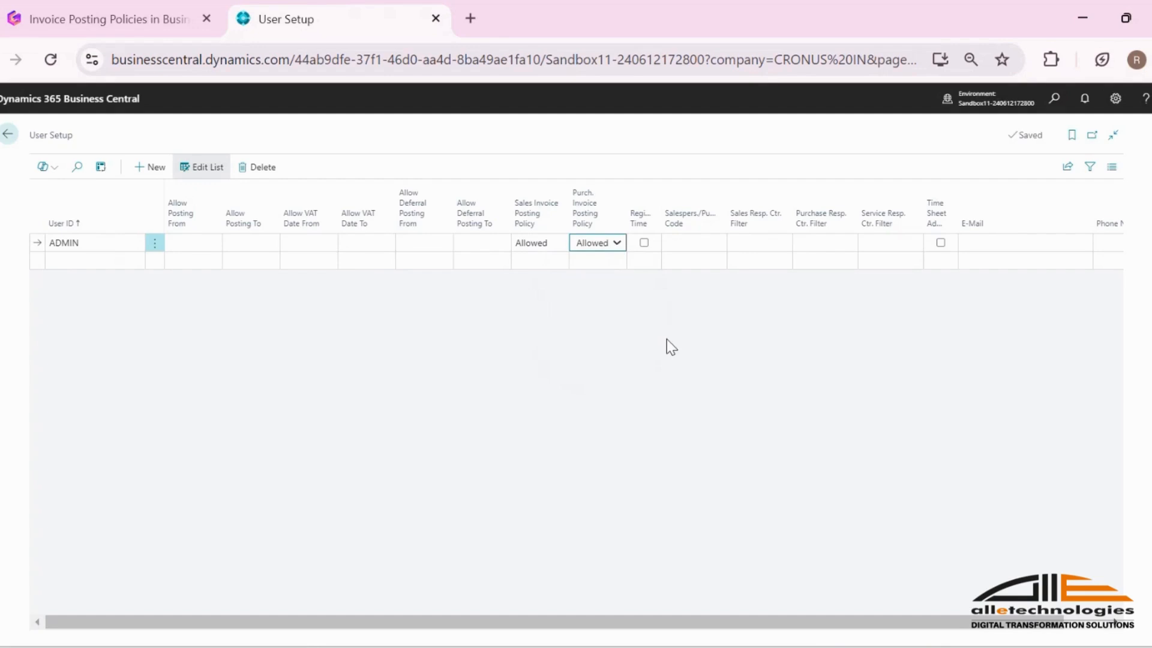
left_click(1053, 99)
type("pur order")
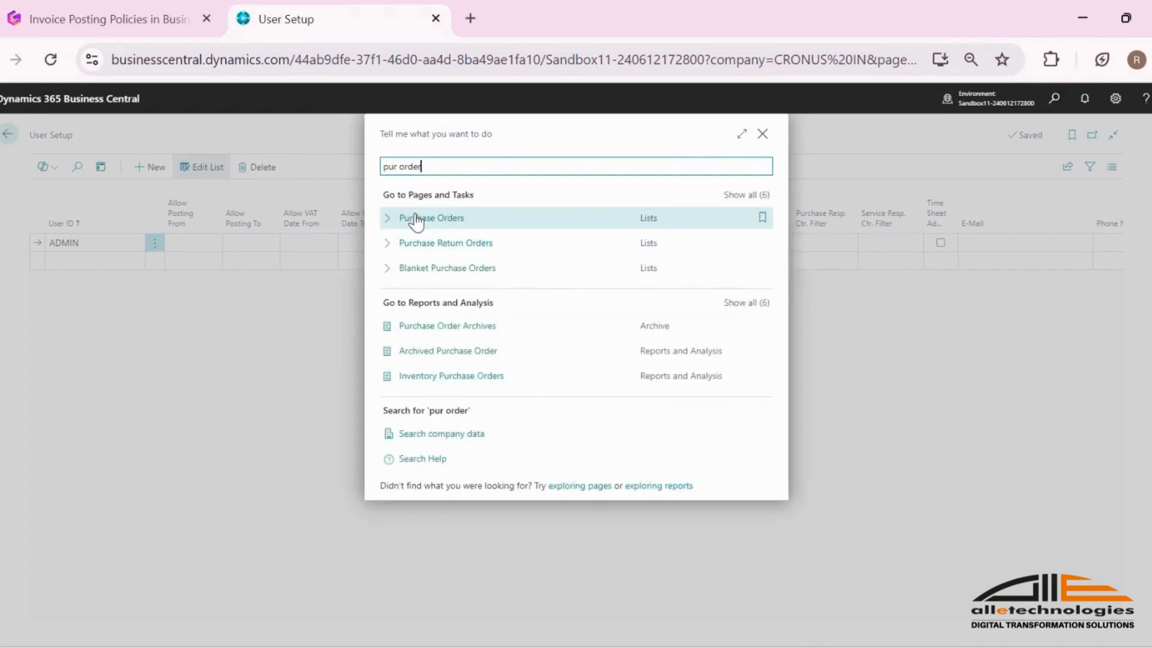
left_click(414, 217)
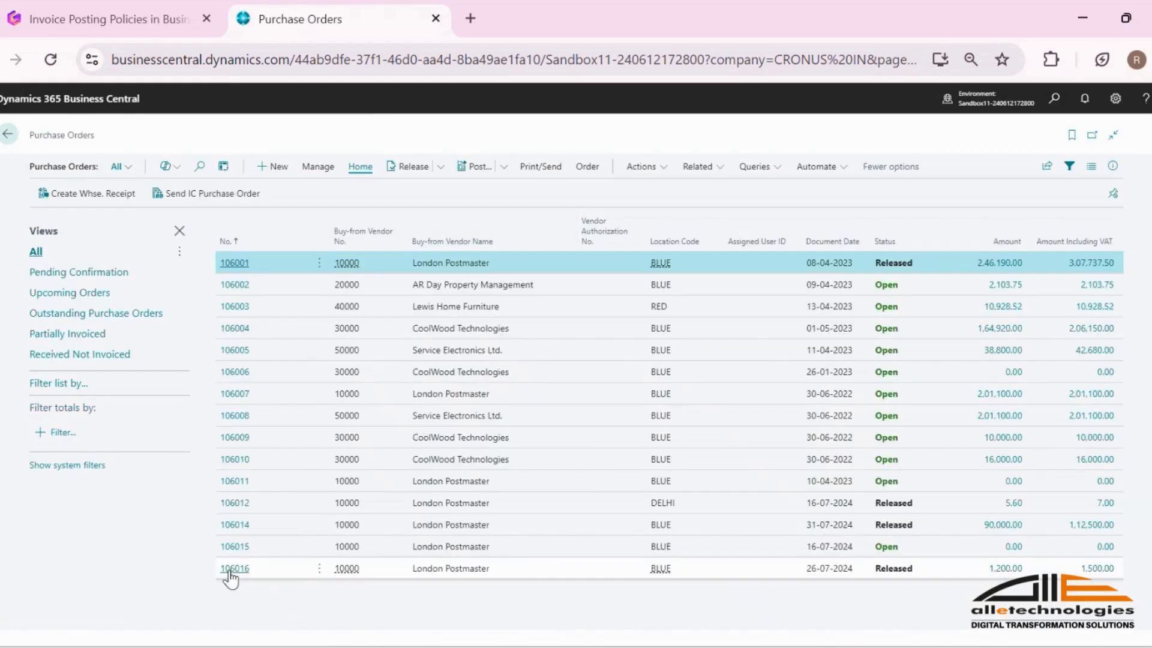
left_click(230, 573)
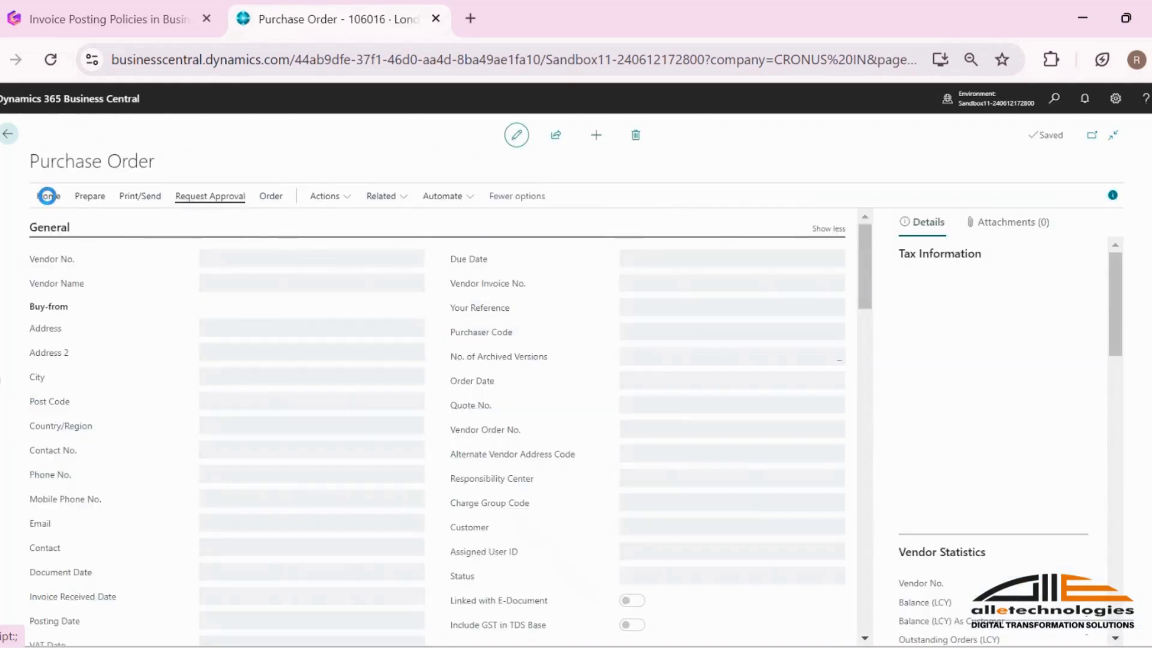
Step: Check the posting options for the purchase order under the Allowed policy, and return to User Setup without posting
left_click(47, 198)
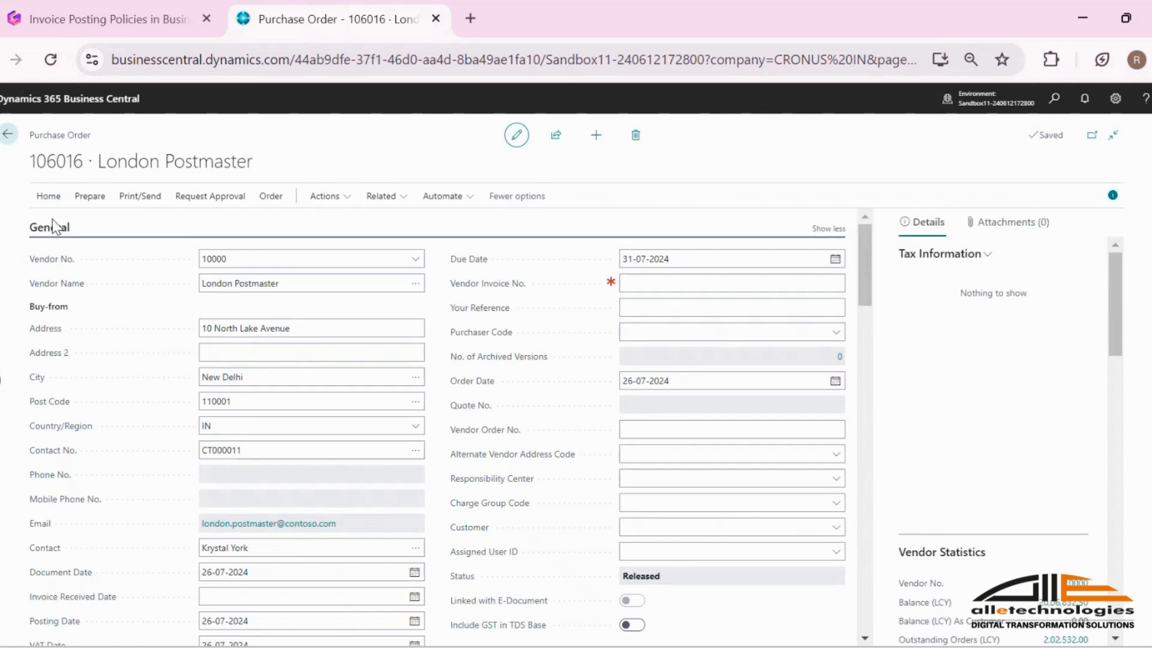
key("F9")
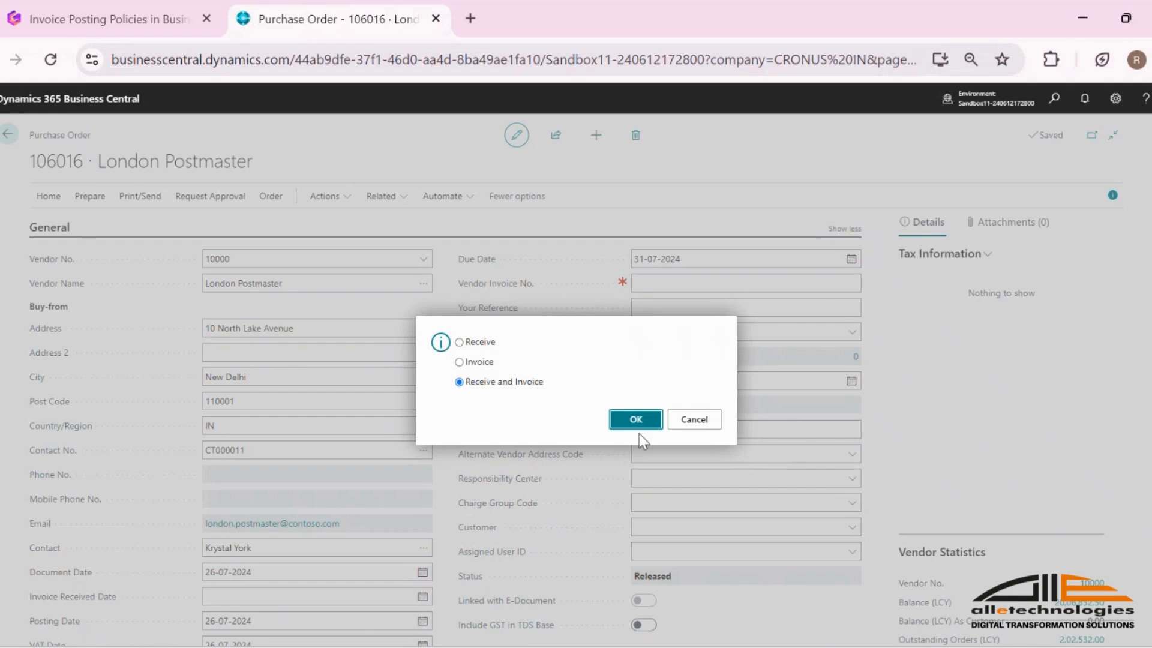
left_click(695, 420)
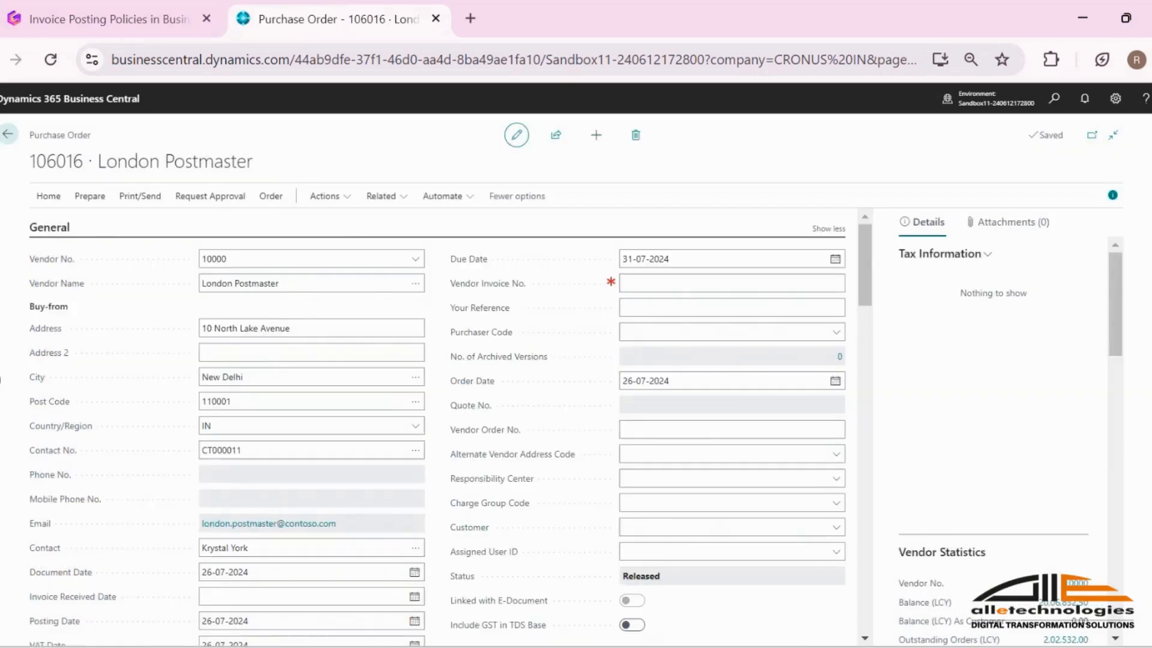
left_click(9, 134)
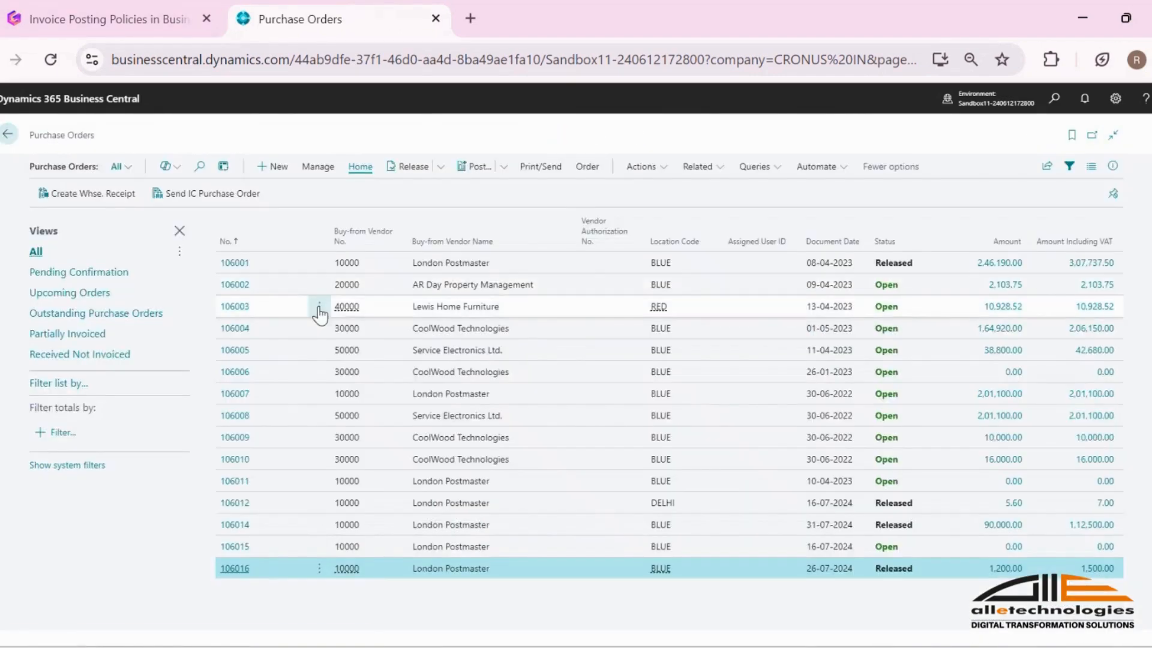
left_click(9, 134)
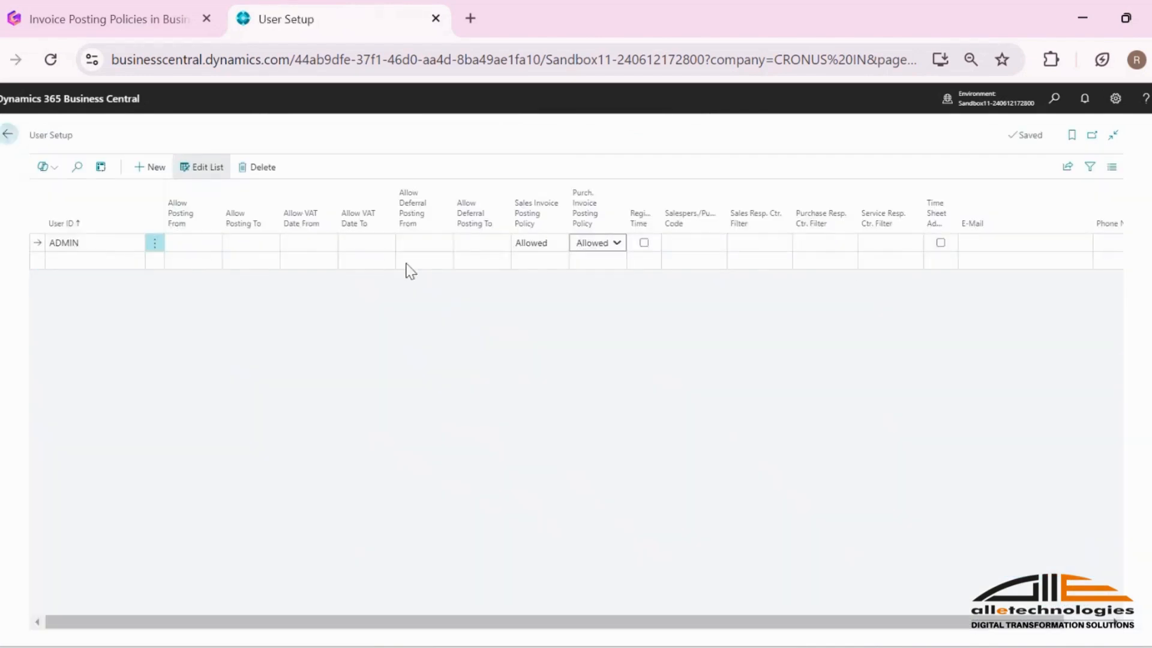
Step: Set ADMIN's Purch. Invoice Posting Policy to Prohibited and open the London Postmaster purchase order dated 26-07-2024
left_click(598, 243)
left_click(595, 288)
left_click(1054, 99)
type("purch ord")
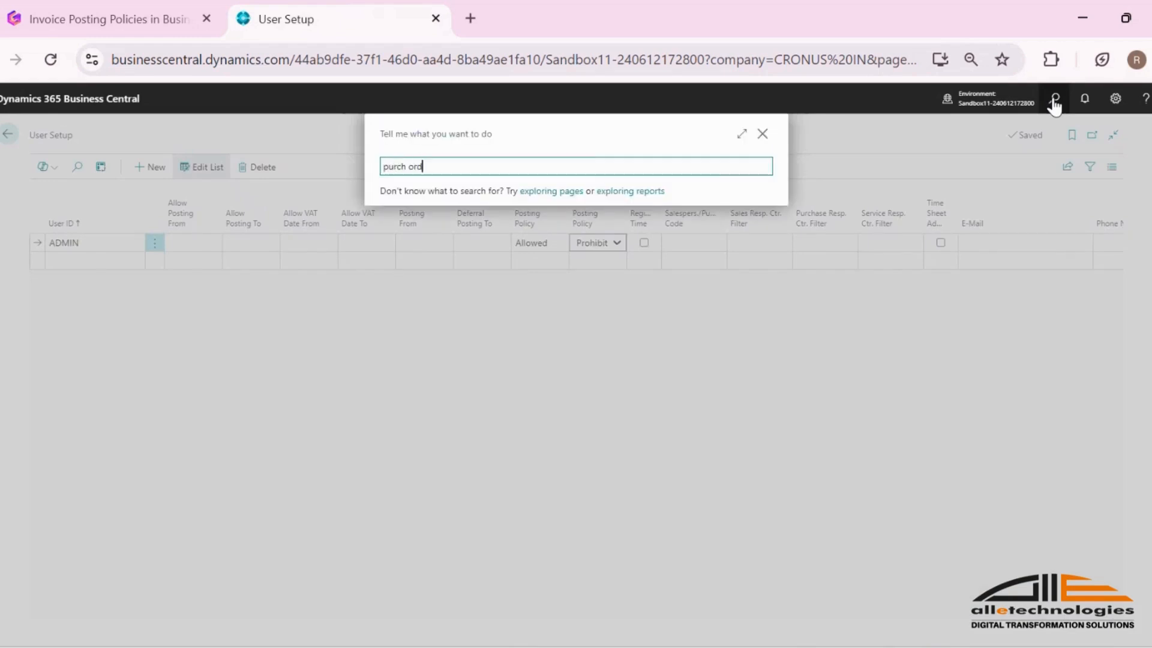
left_click(425, 221)
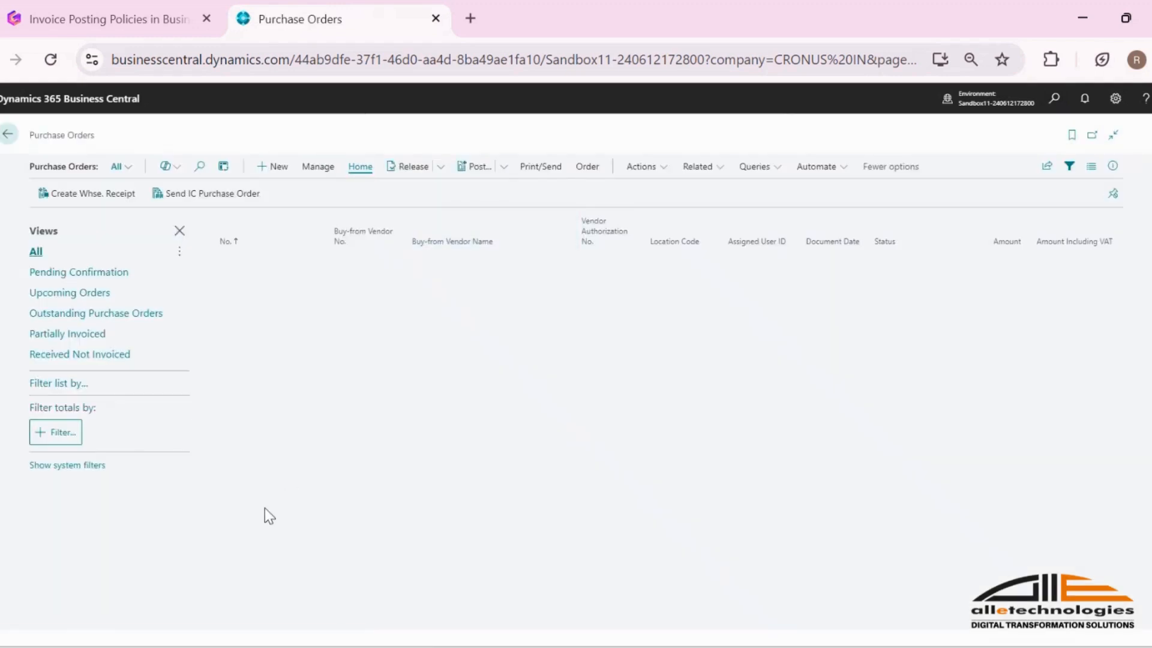
left_click(237, 570)
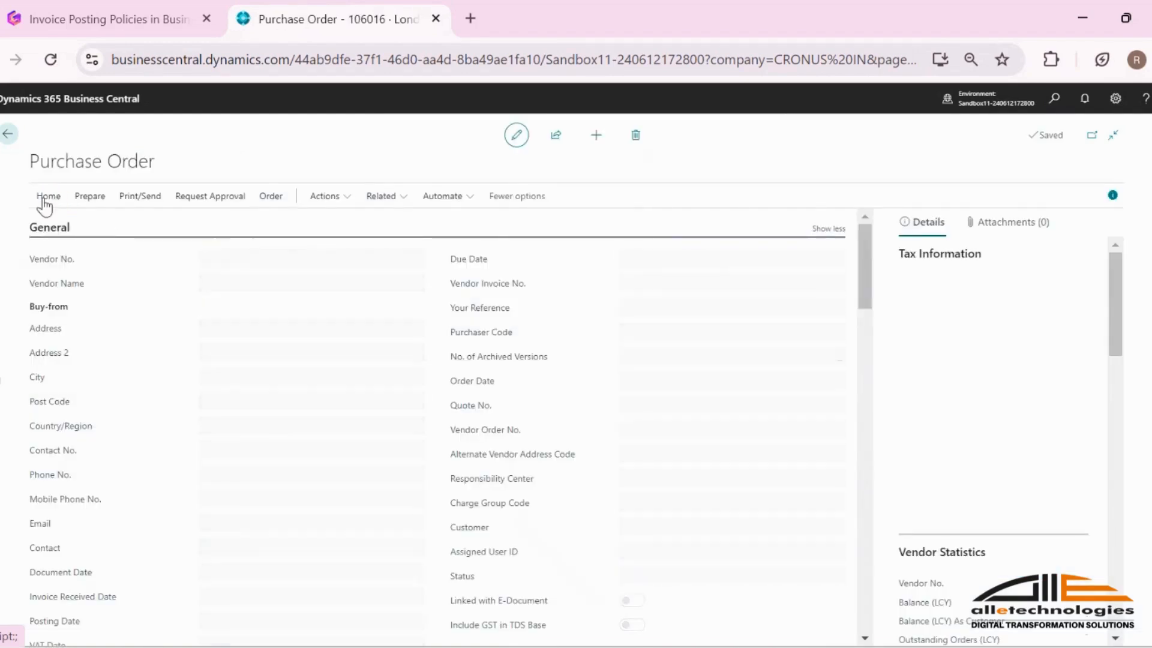
Step: Check the posting prompt for the purchase order under the Prohibited policy, and return to User Setup without posting
left_click(45, 200)
left_click(61, 226)
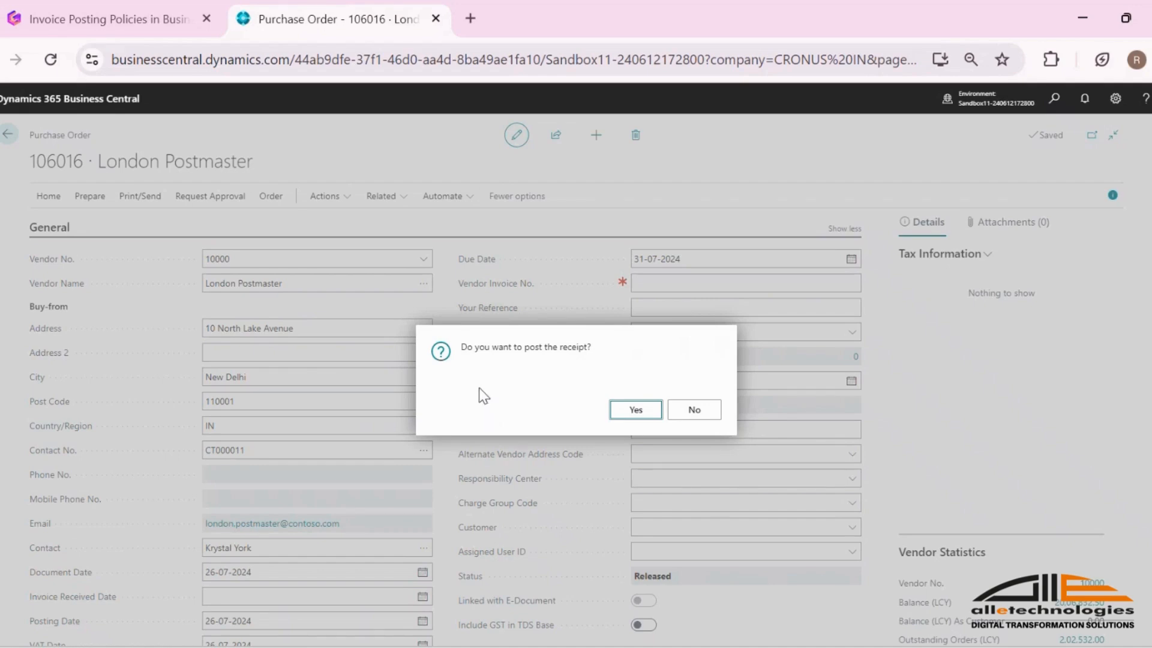
left_click(693, 411)
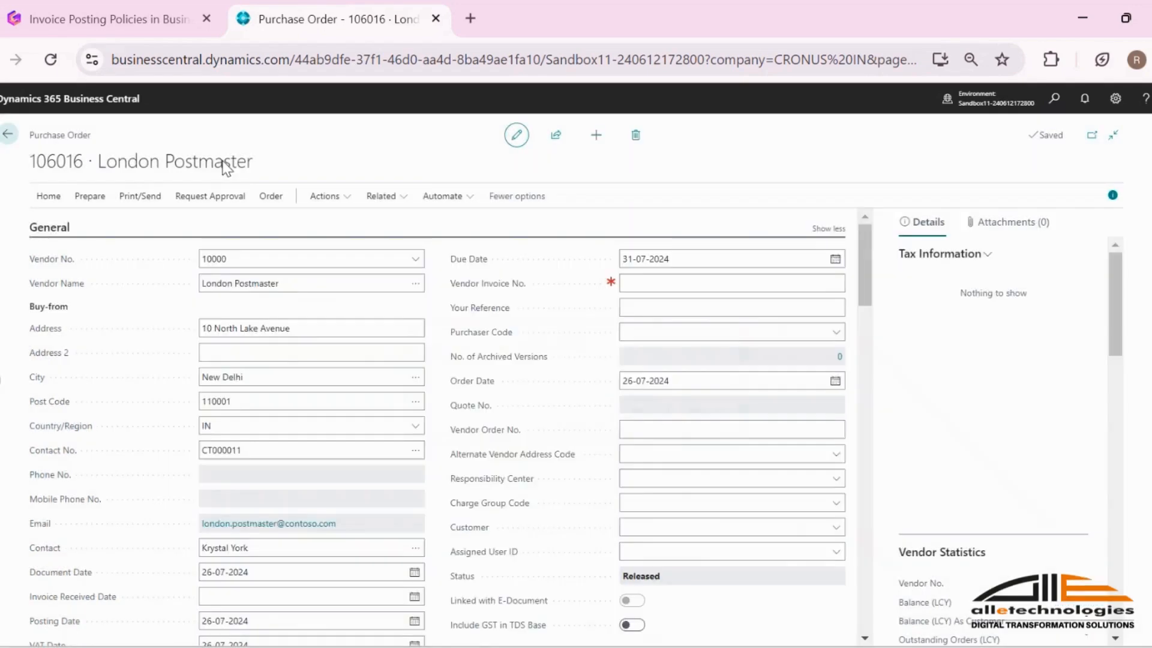
left_click(9, 136)
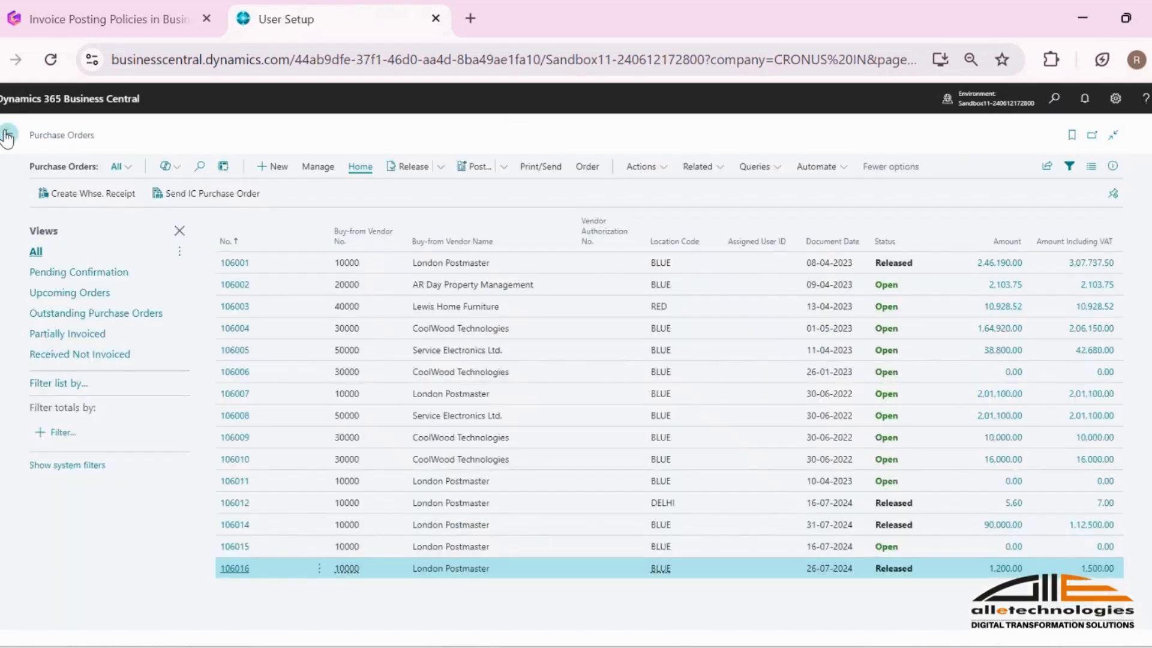
left_click(9, 136)
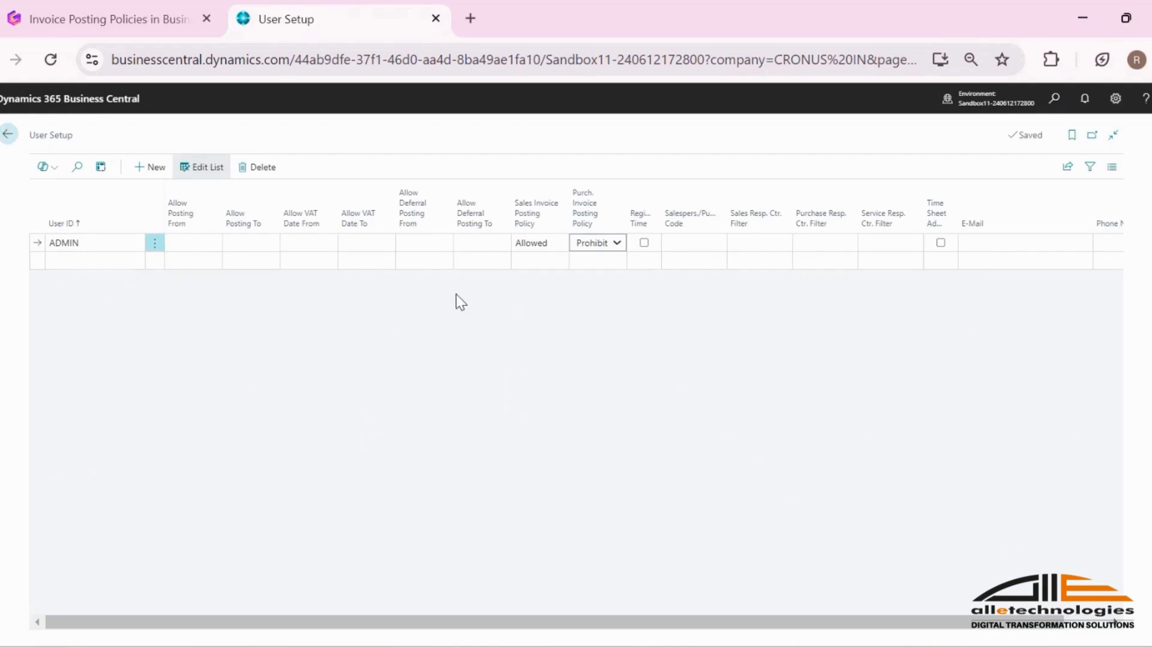
Step: Set ADMIN's Purch. Invoice Posting Policy to Mandatory and open the London Postmaster purchase order dated 26-07-2024
left_click(601, 244)
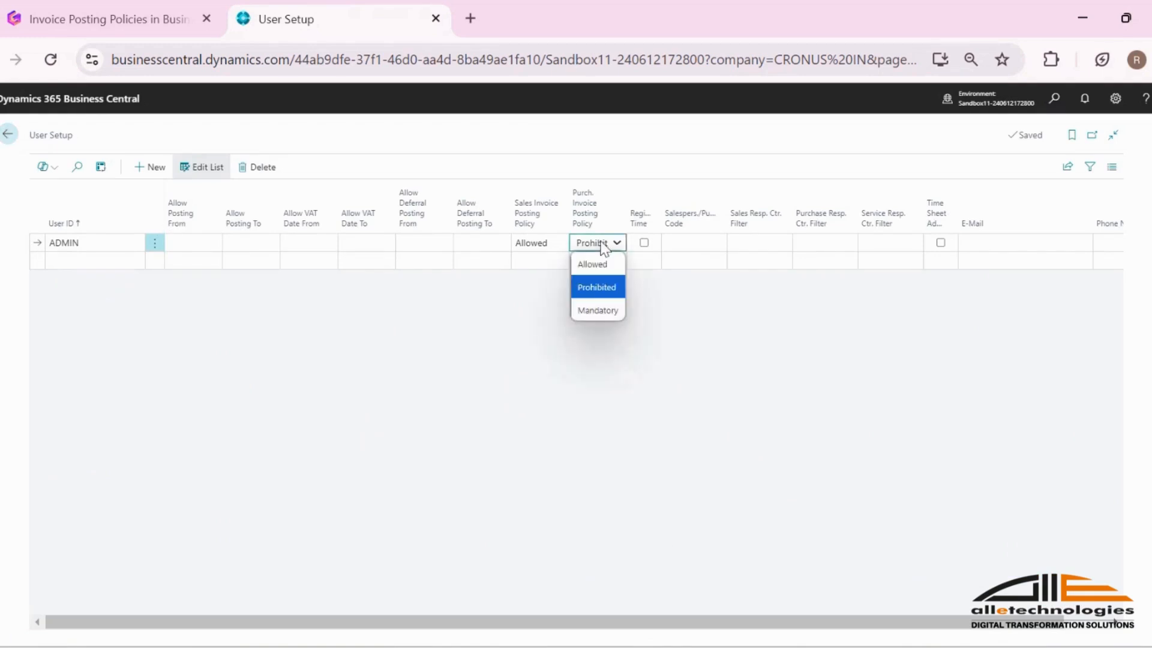
left_click(598, 310)
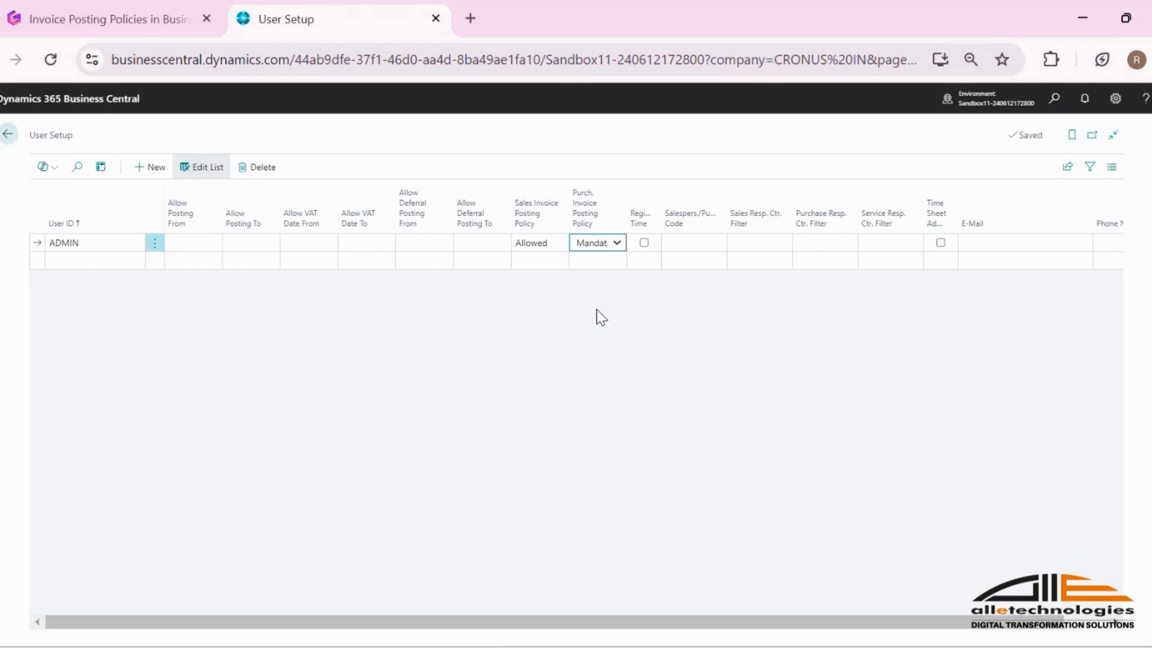
left_click(1054, 102)
type("pur ord")
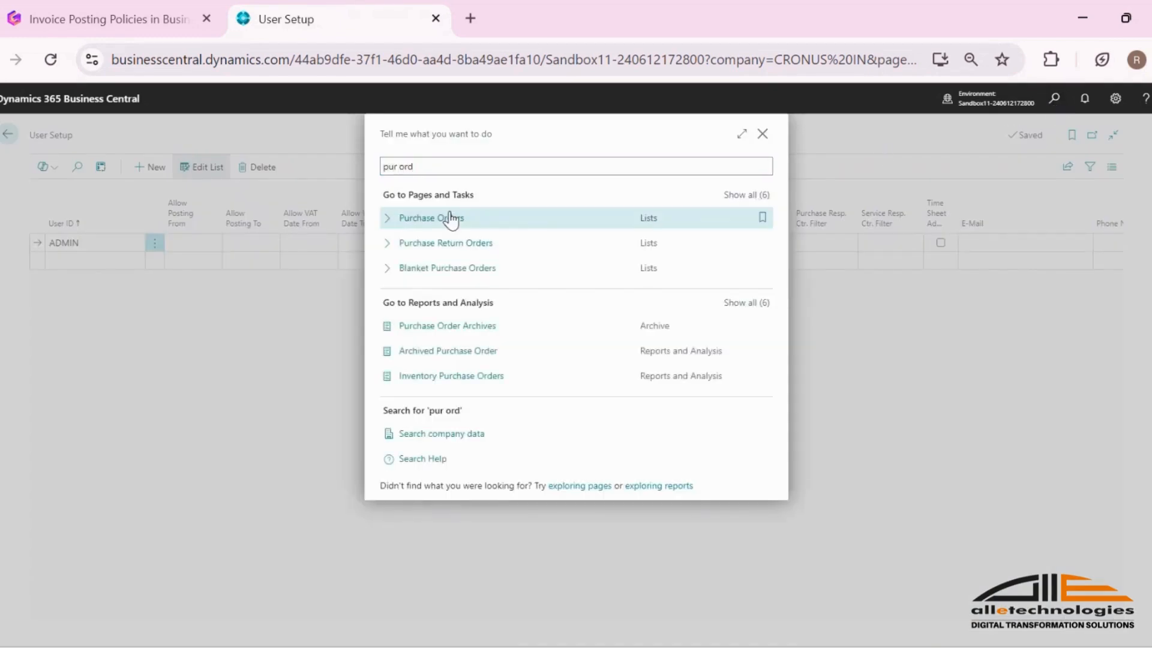
left_click(450, 218)
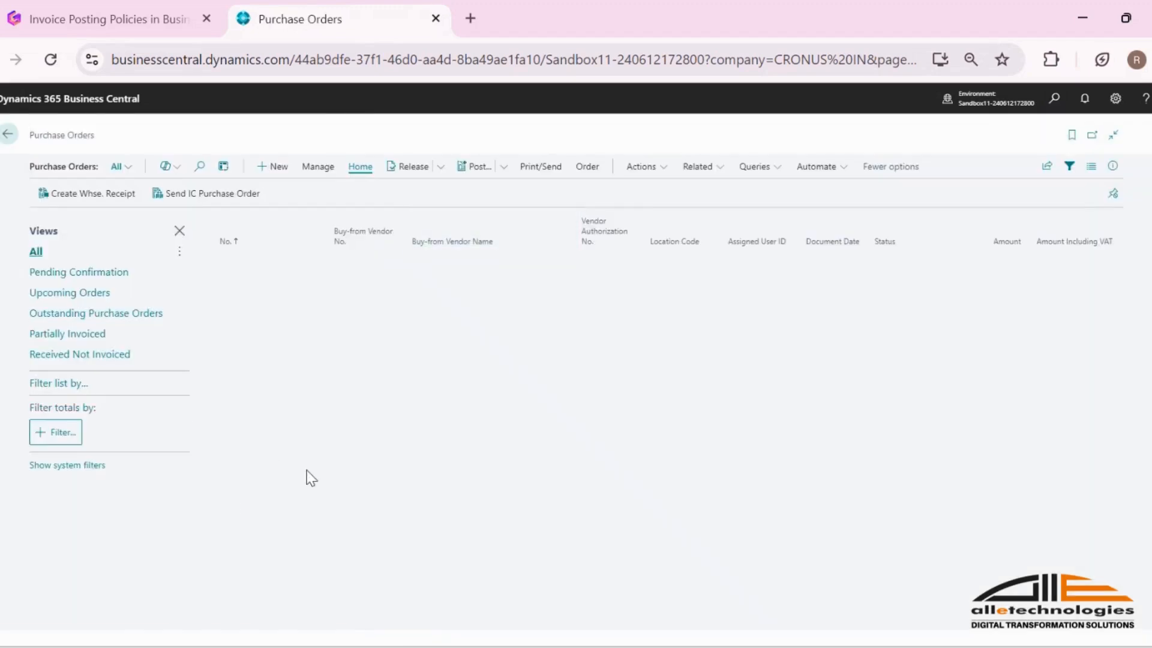
left_click(234, 568)
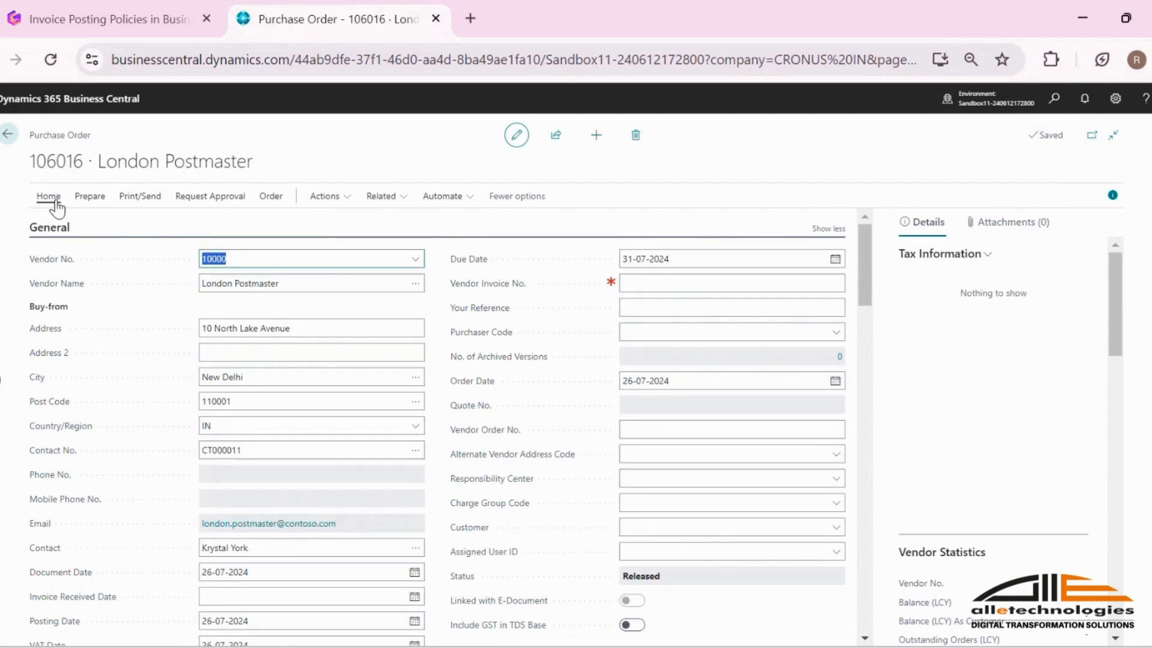
Step: Check the posting prompt for the purchase order under the Mandatory policy, and return to User Setup without posting
left_click(55, 202)
left_click(55, 228)
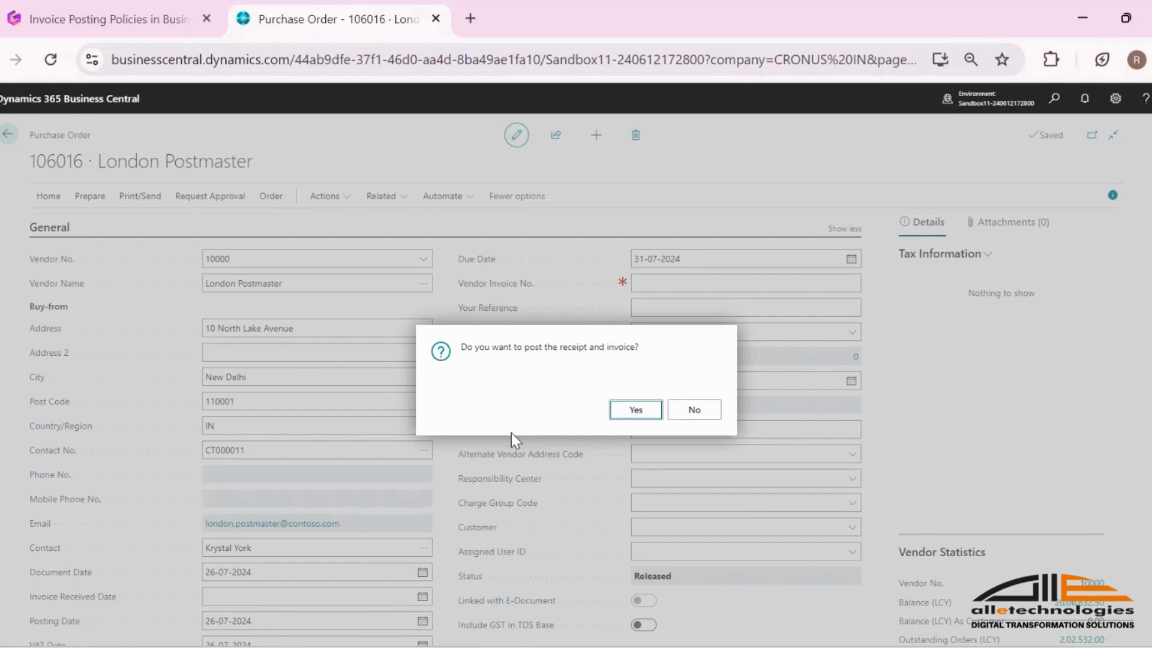
left_click(694, 410)
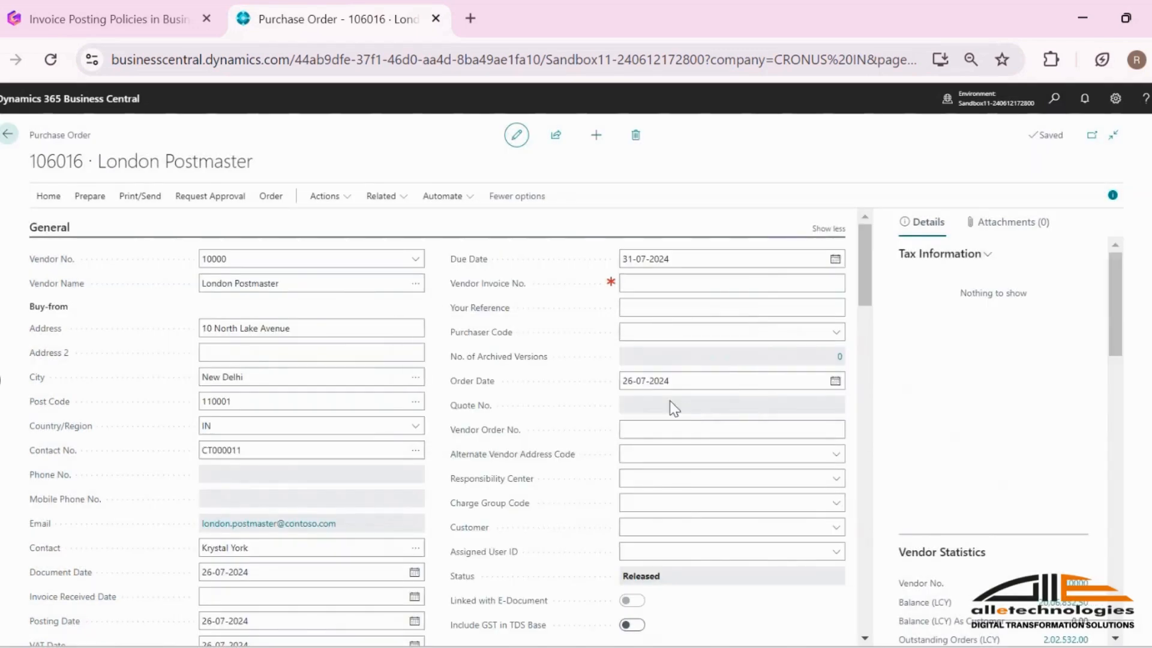
left_click(10, 135)
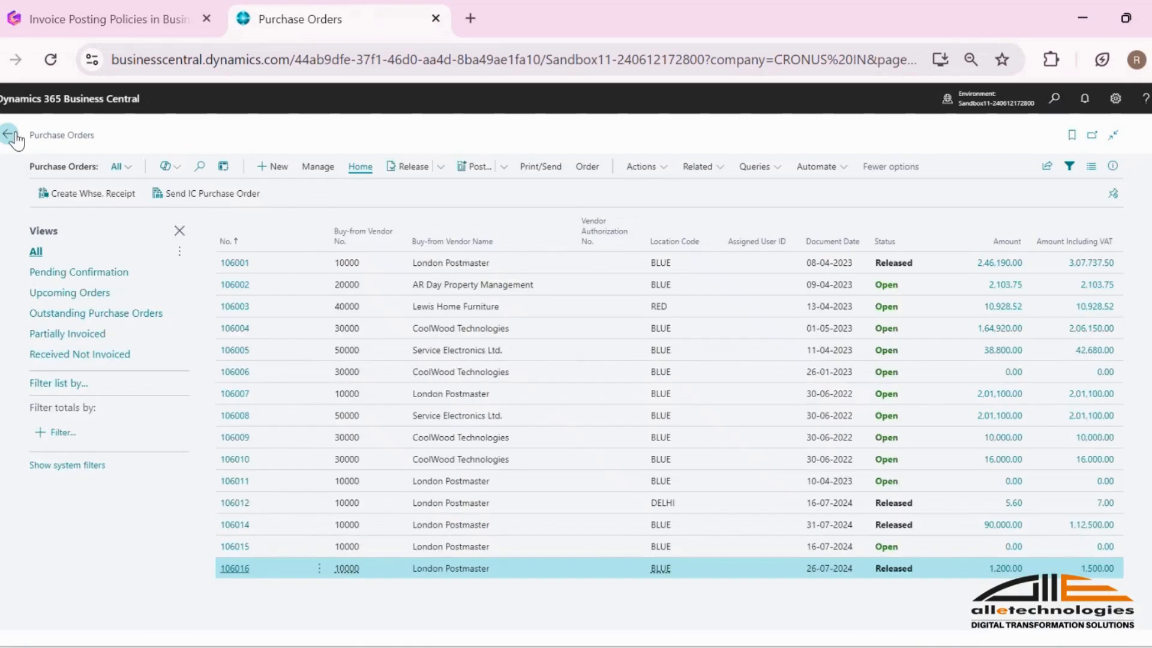
left_click(10, 134)
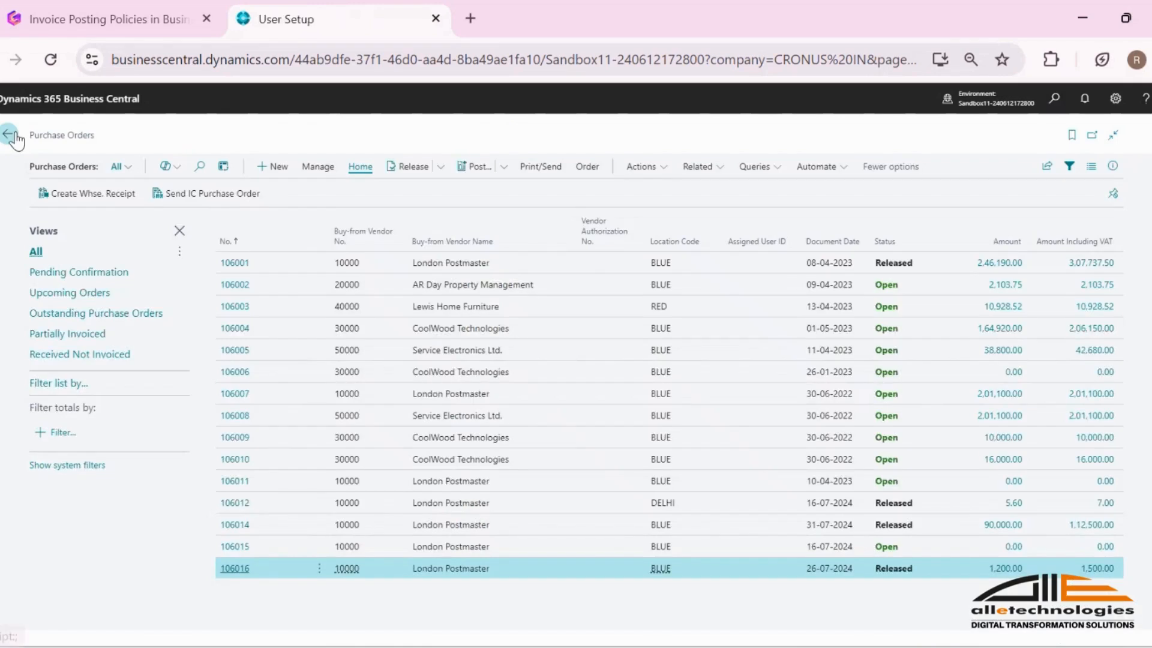